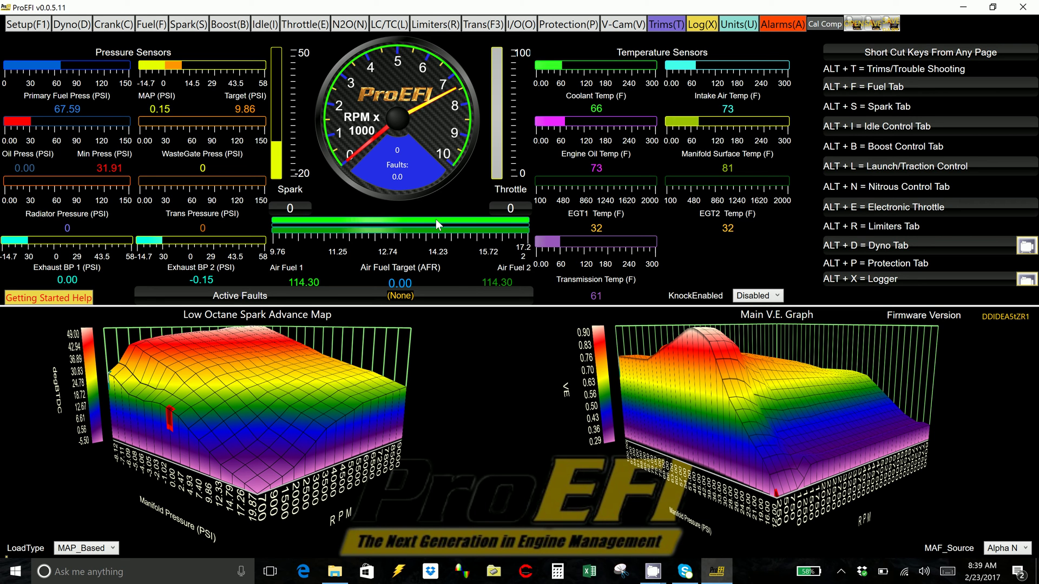
# Step: Show the Throttle(E) ETC setup page with its throttle request graph and rise/fall rate tables
pyautogui.click(306, 29)
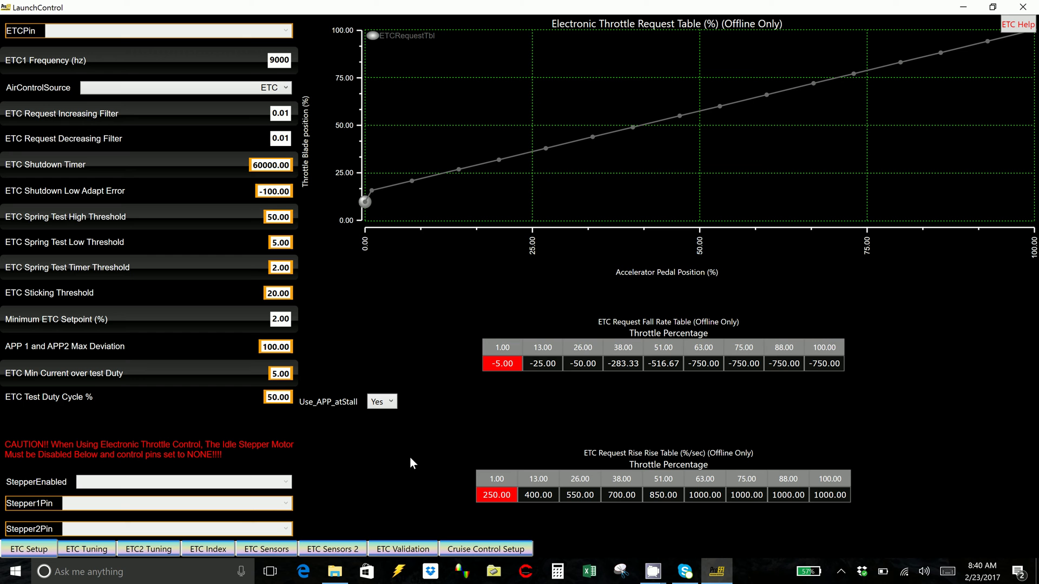
# Step: Switch to the ETC Sensors page listing TPS1/TPS2 and APP1/APP2 input assignments
pyautogui.click(261, 550)
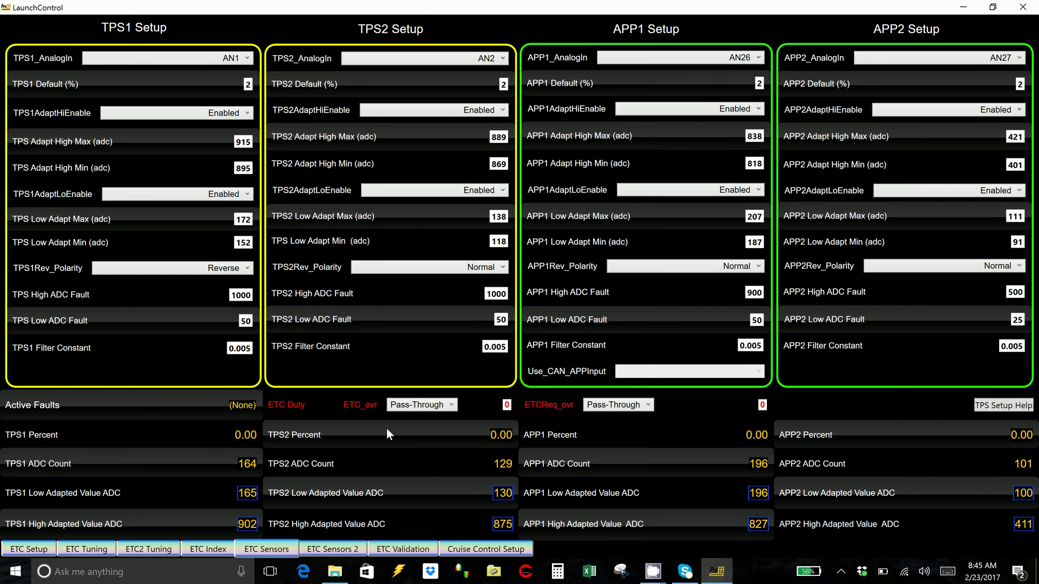
# Step: Set ETC_ovr to Override with an ETC Duty of -70
pyautogui.click(432, 405)
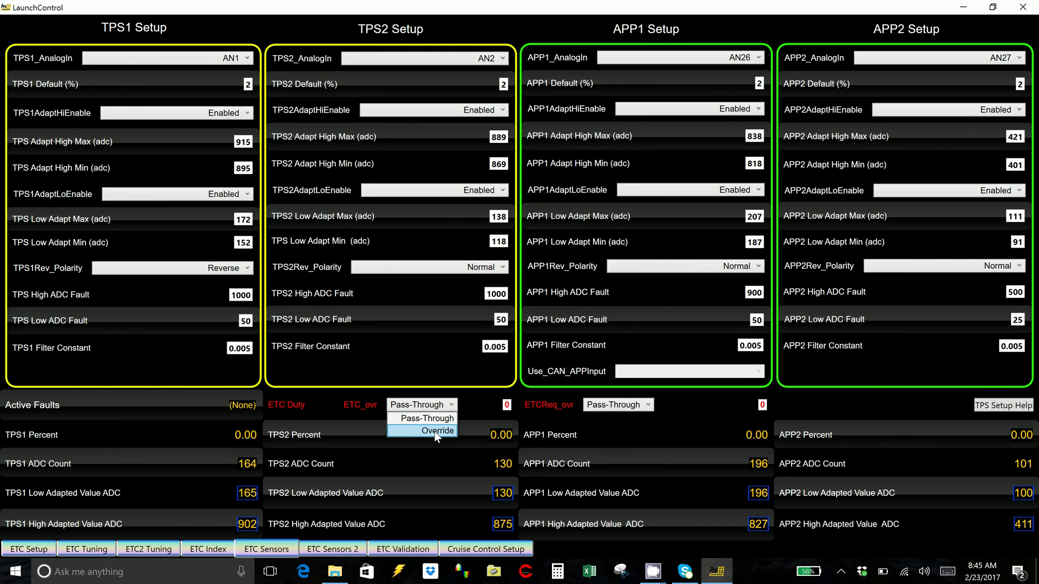
pyautogui.click(438, 431)
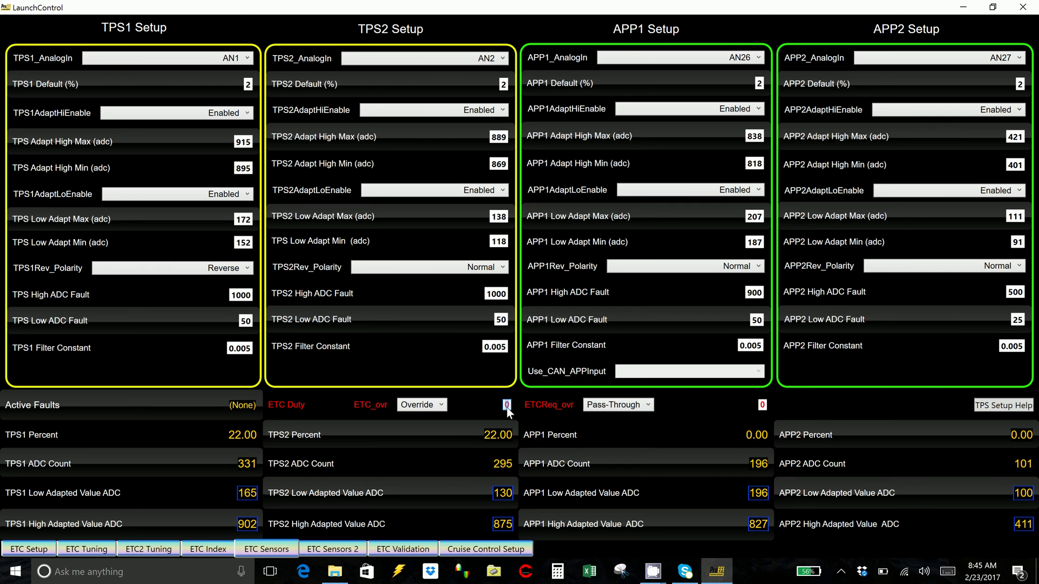
pyautogui.write('-70')
pyautogui.press('Return')
pyautogui.click(507, 407)
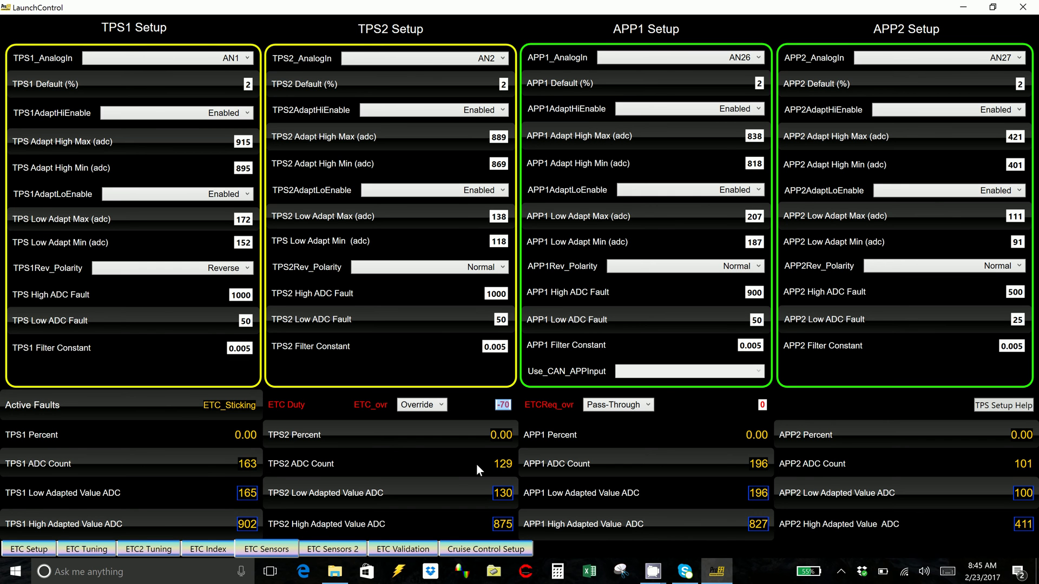
# Step: Switch TPS1 polarity to Normal, then restore it to Reverse
pyautogui.click(215, 269)
pyautogui.click(232, 282)
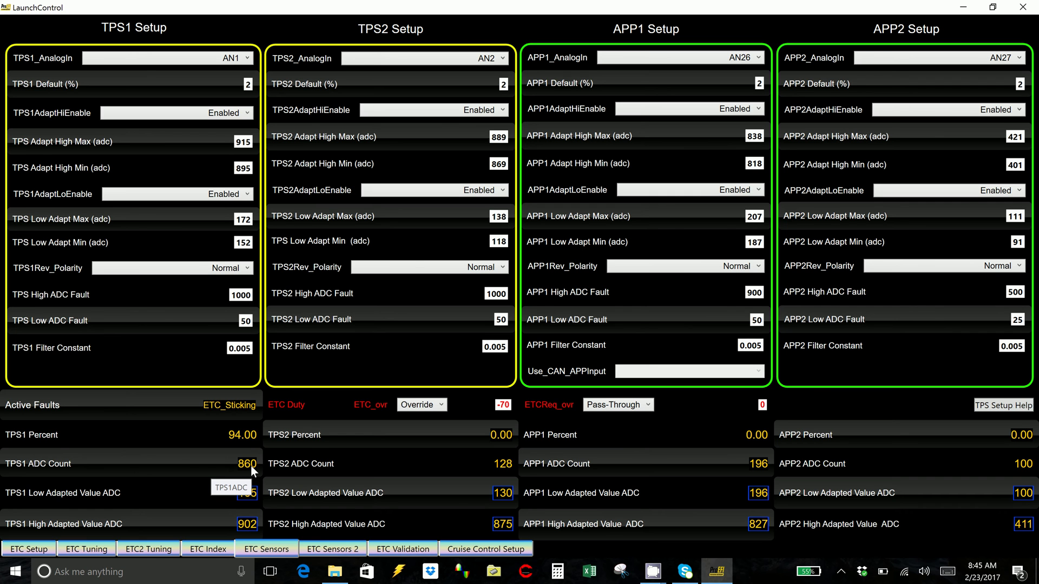
pyautogui.click(245, 269)
pyautogui.click(239, 295)
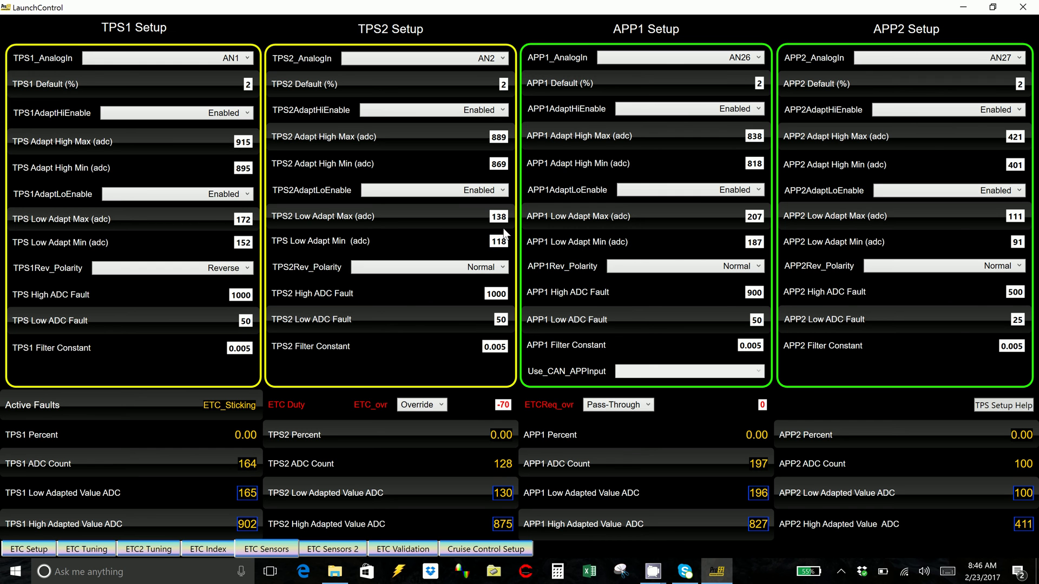
# Step: Change the overridden ETC Duty to 70 so both TPS read 100.00%
pyautogui.click(505, 404)
pyautogui.write('70')
pyautogui.press('Return')
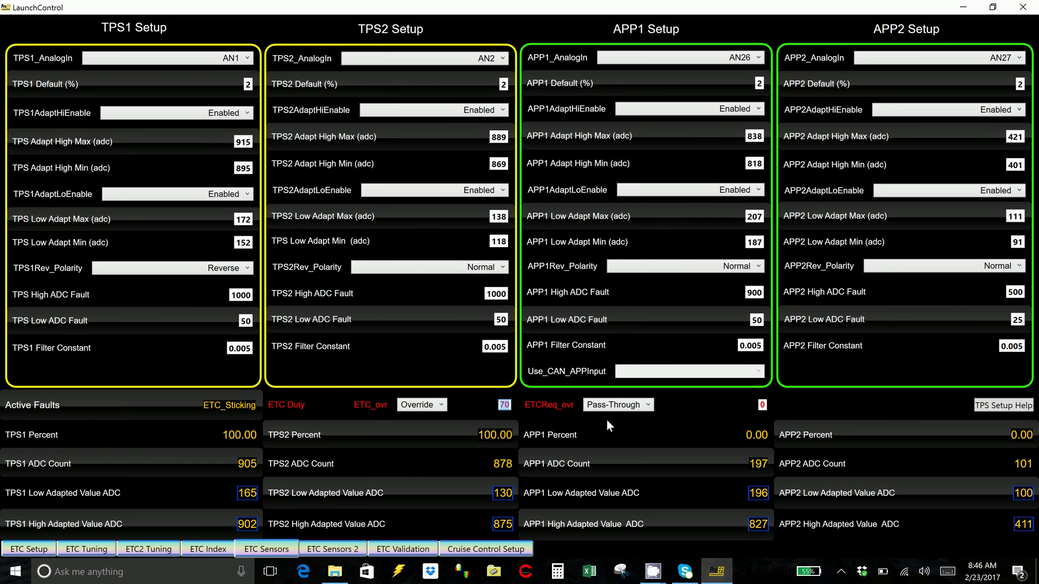
# Step: Return ETC_ovr from Override to Pass-Through, dropping ETC Duty to 0
pyautogui.click(441, 406)
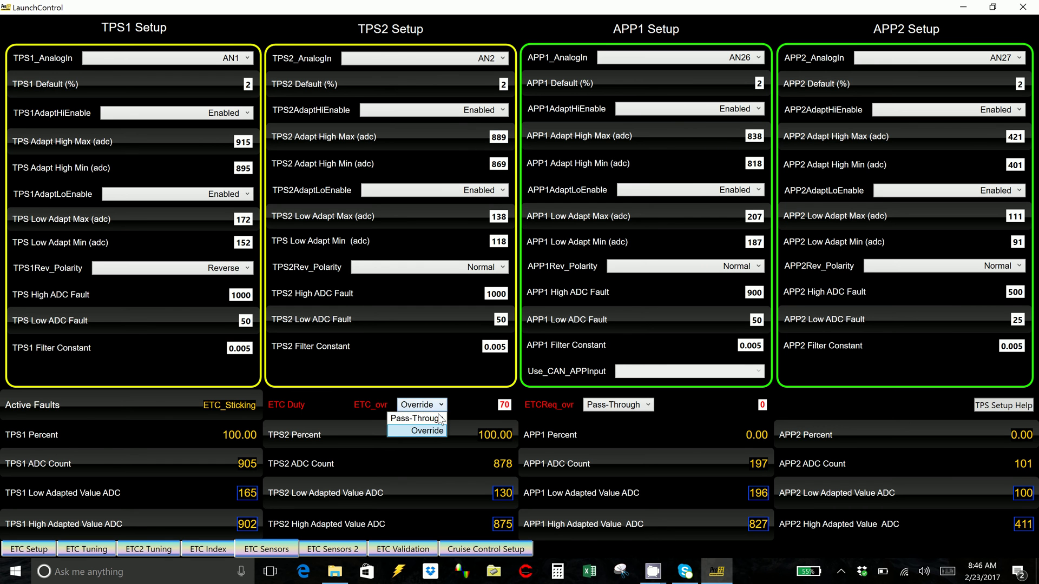
pyautogui.click(436, 431)
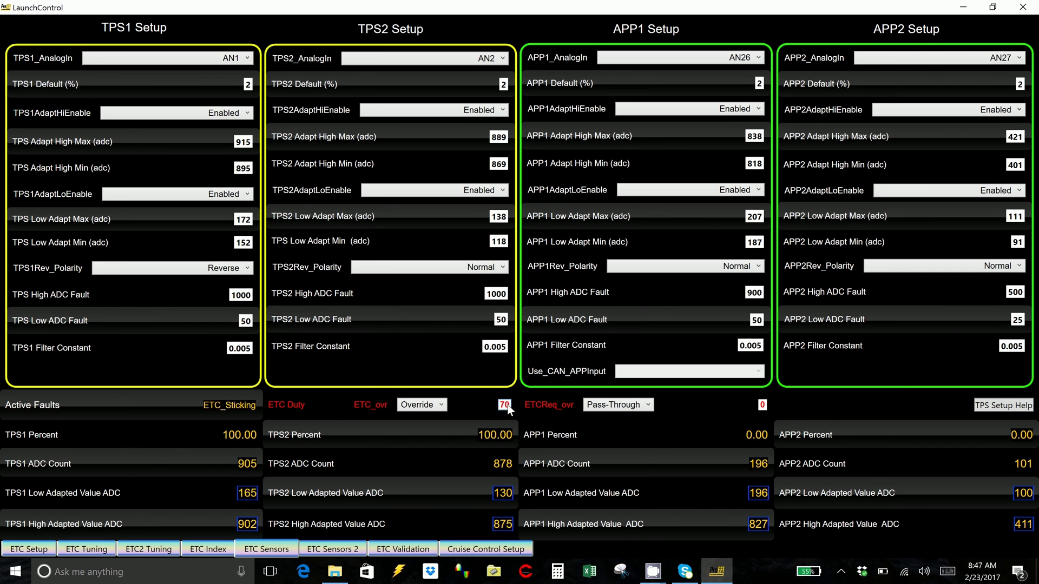
pyautogui.click(439, 406)
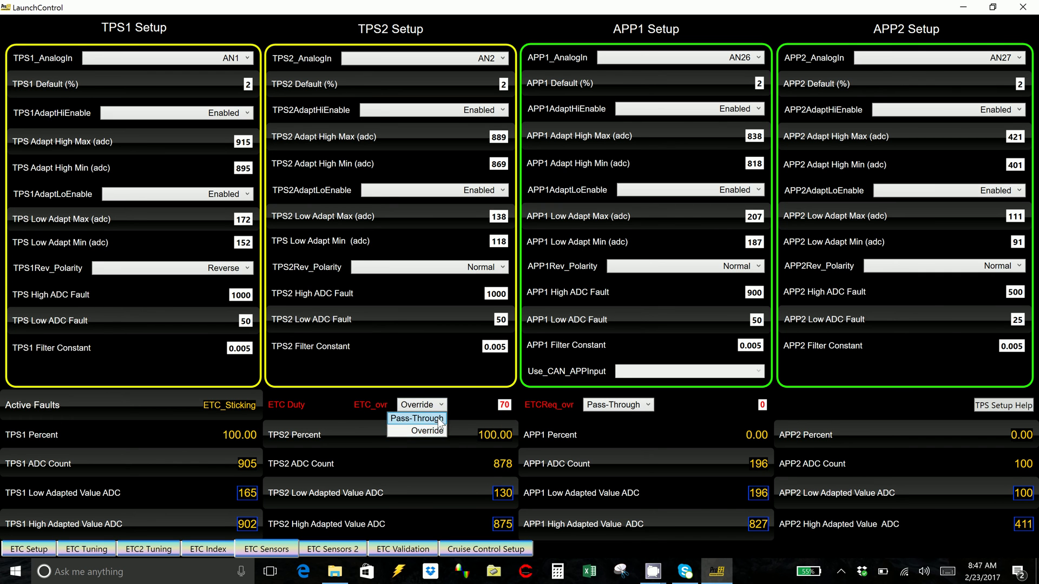
pyautogui.click(420, 420)
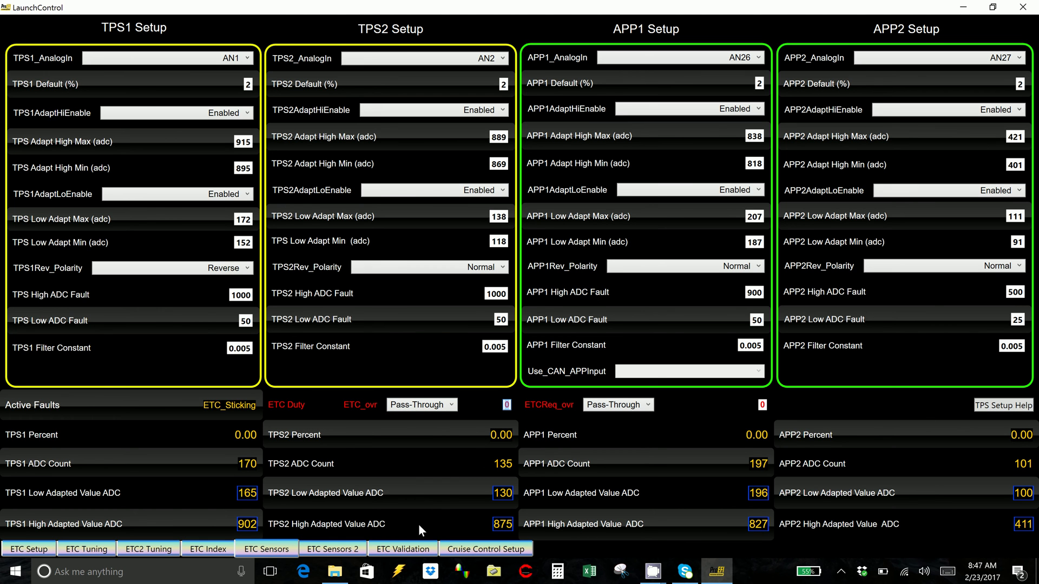
pyautogui.click(402, 550)
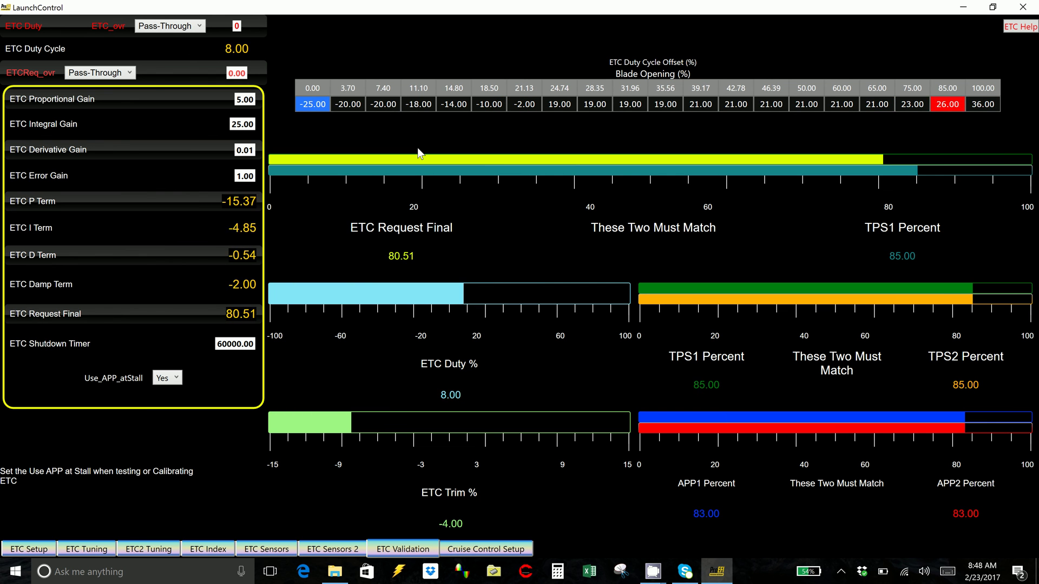
# Step: Enter 14 in the duty cycle offset cell at 14.80% blade opening
pyautogui.click(458, 104)
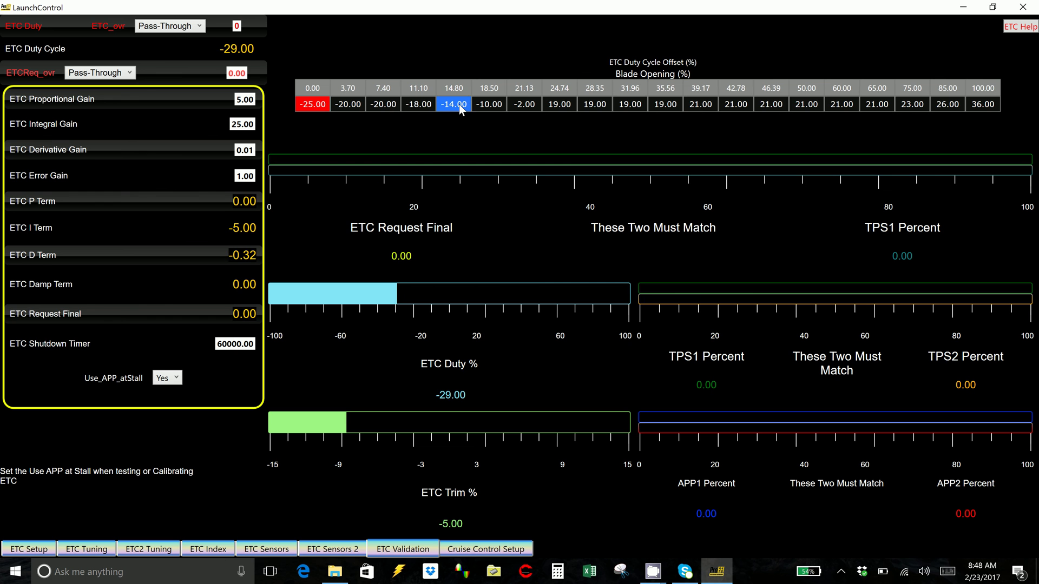
pyautogui.write('14')
pyautogui.press('Return')
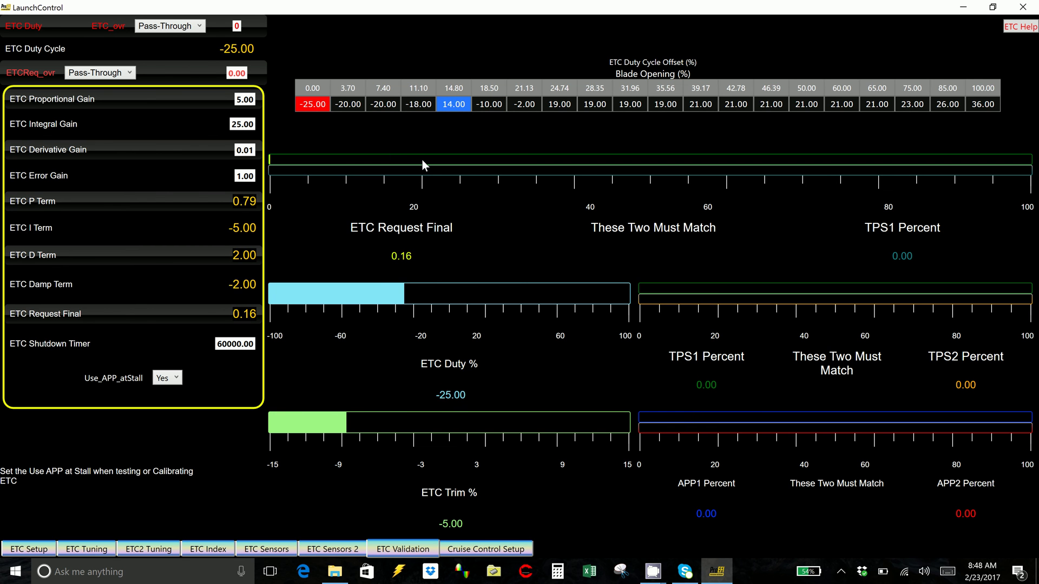
# Step: Restore the 14.80% blade-opening offset cell to -14 through the value entry dialog
pyautogui.doubleClick(450, 104)
pyautogui.write('-14')
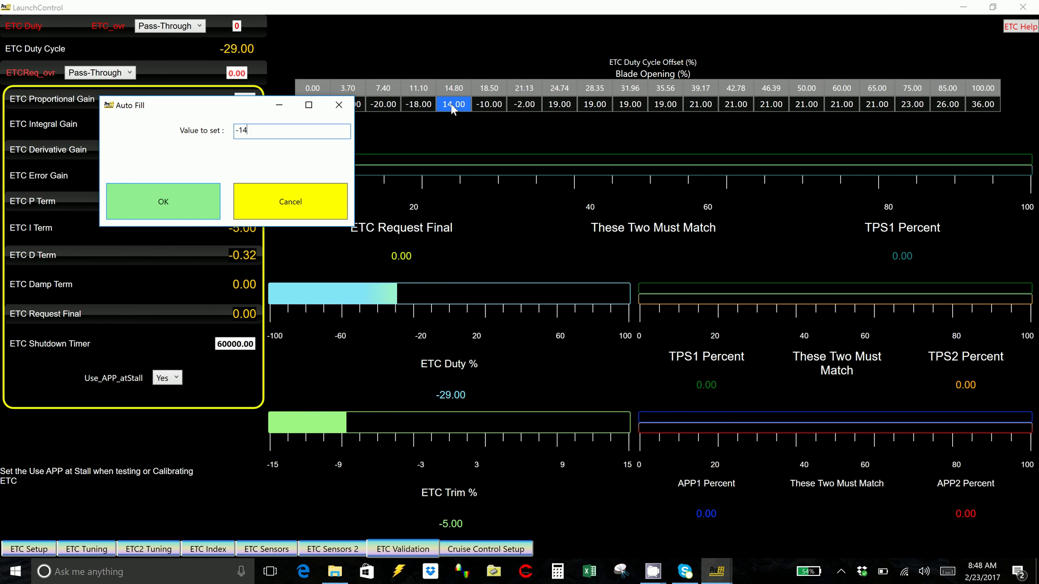
pyautogui.press('Return')
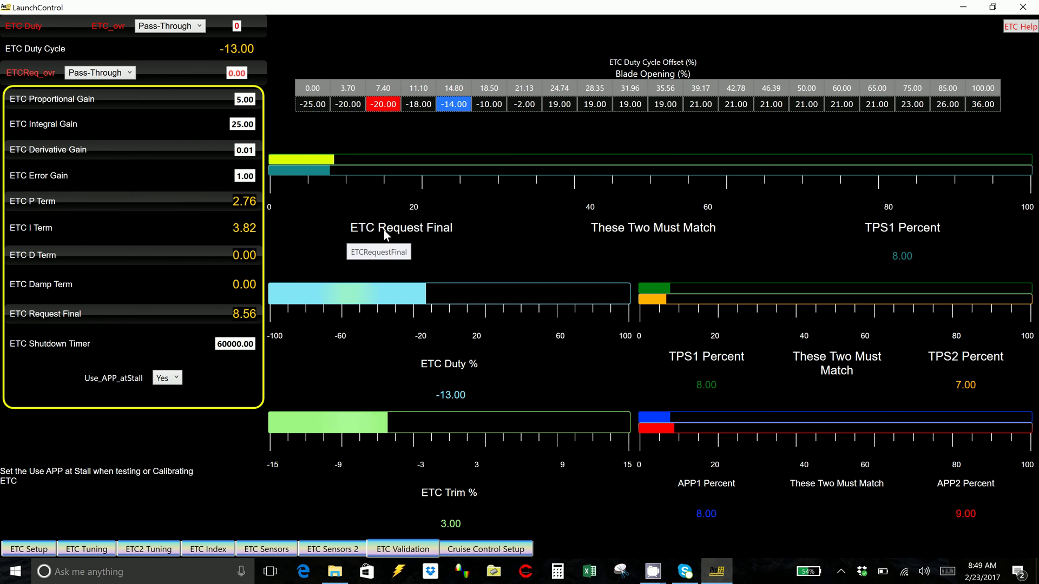
# Step: Look over the ETC Tuning tables, then go back to the ETC Validation page
pyautogui.click(88, 550)
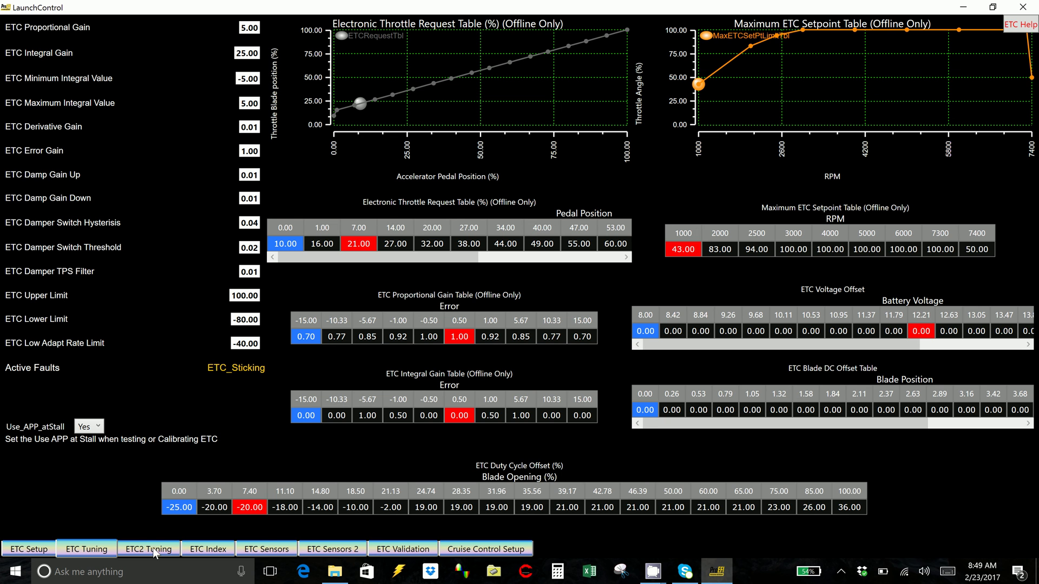
pyautogui.click(385, 549)
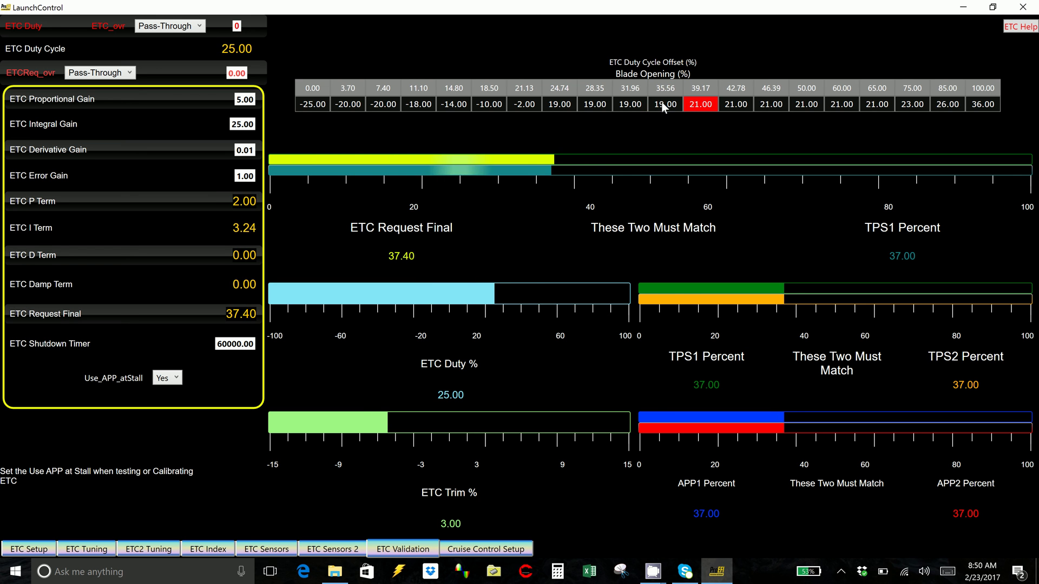
pyautogui.click(628, 104)
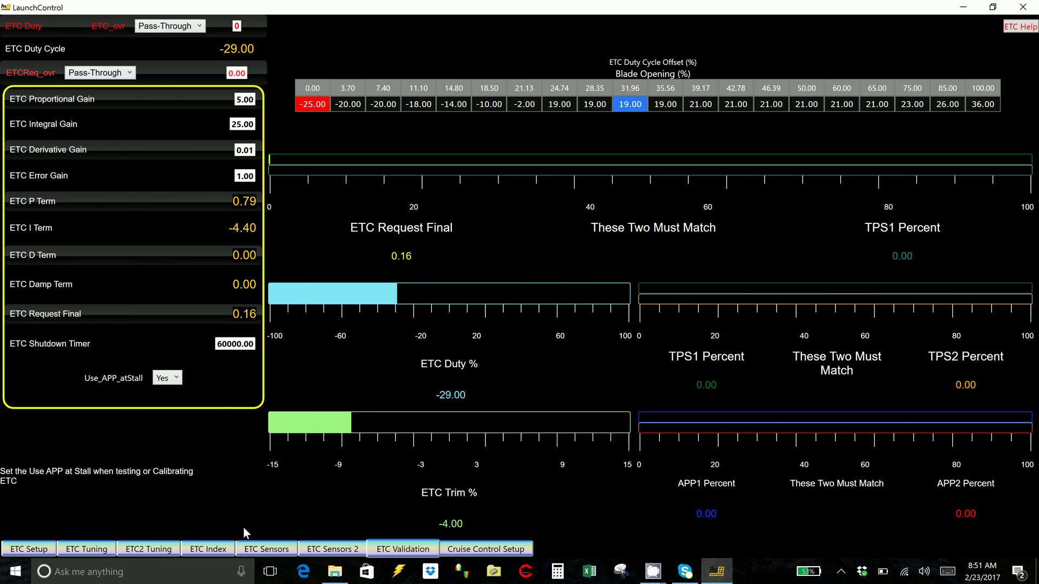
pyautogui.click(258, 549)
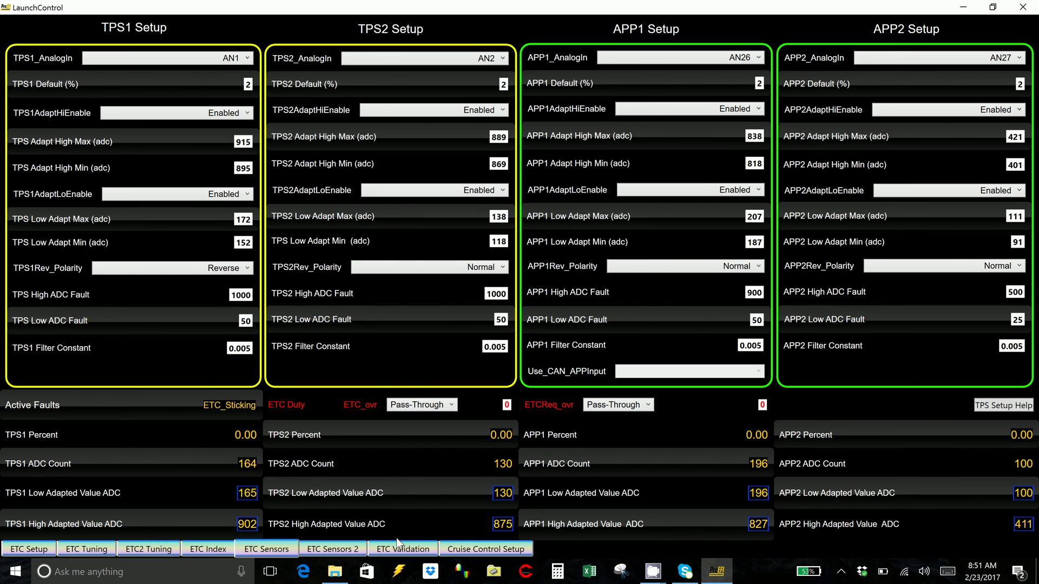
pyautogui.click(397, 548)
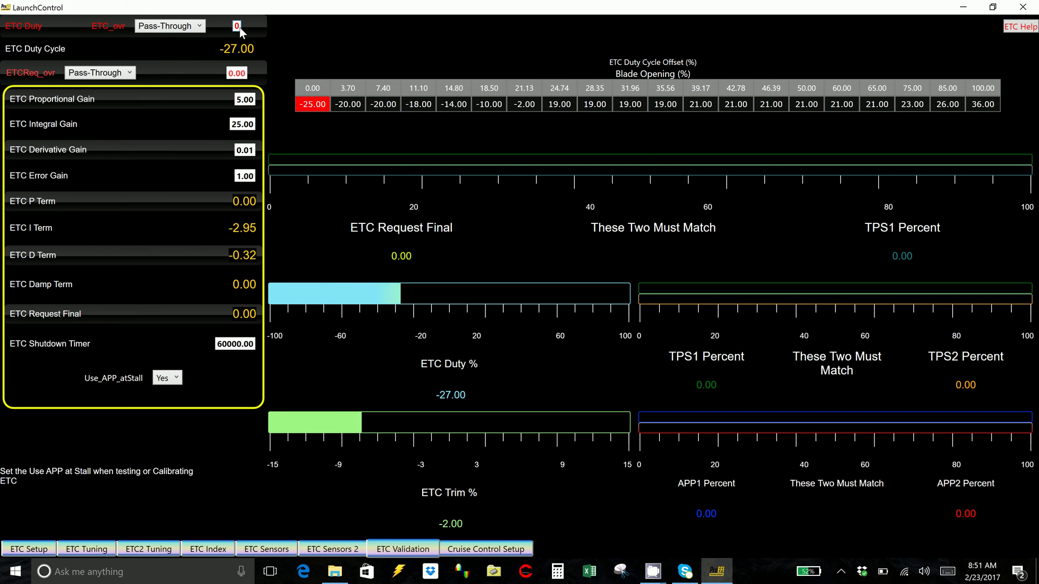
pyautogui.click(187, 27)
pyautogui.click(185, 50)
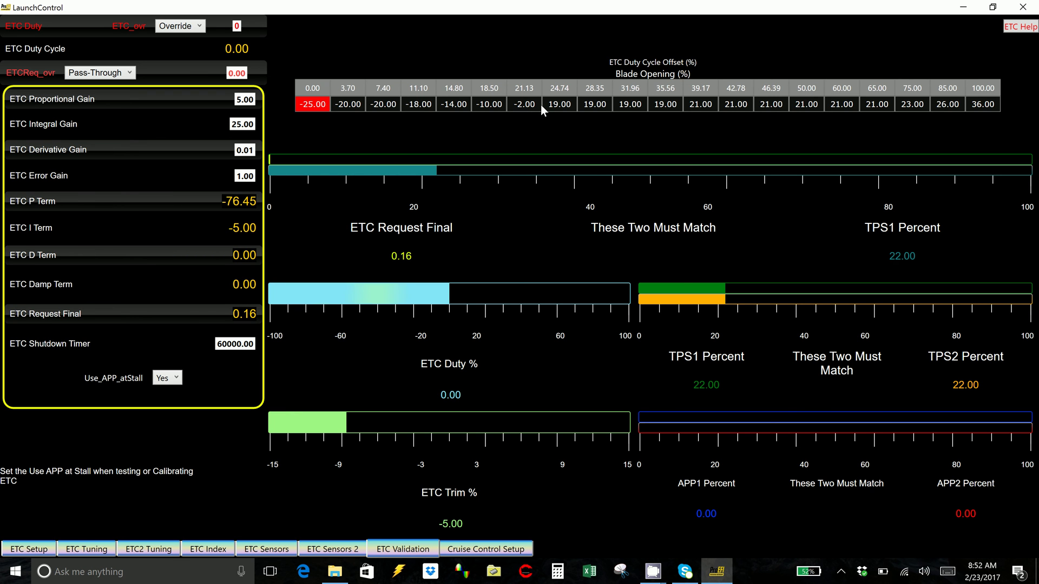
pyautogui.click(192, 25)
pyautogui.click(196, 38)
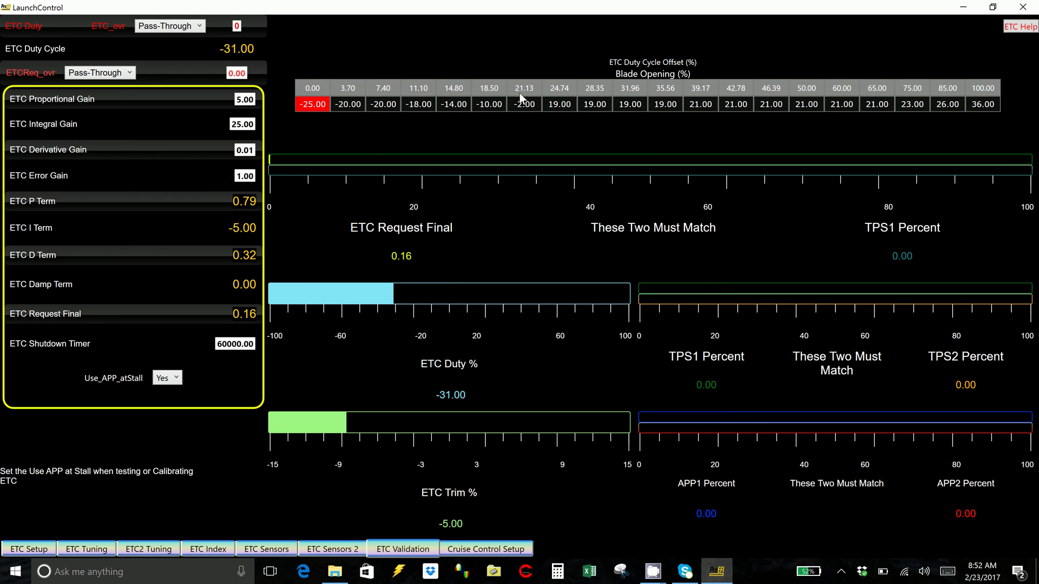